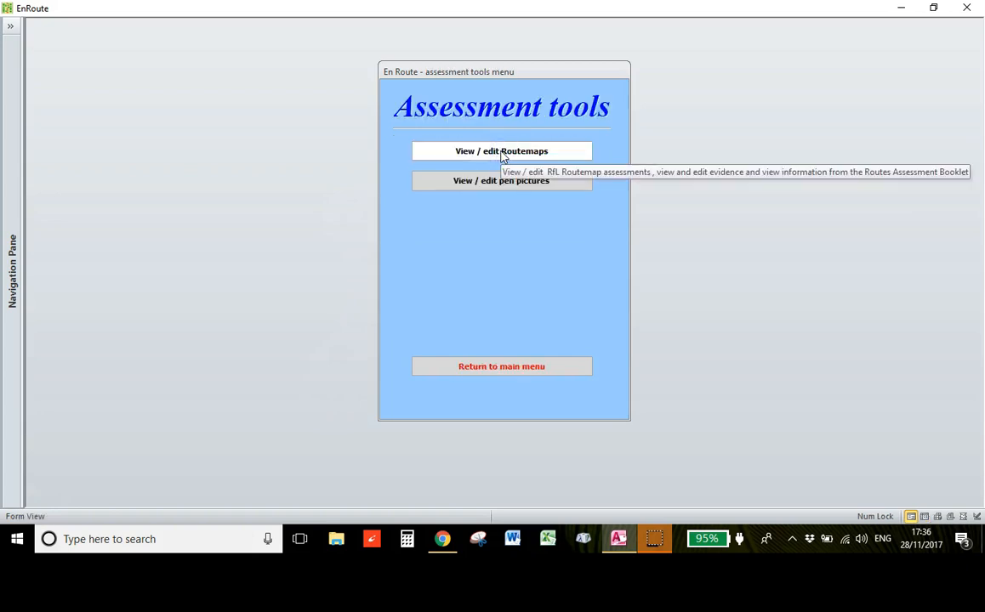
Open the Routemaps for editing, select the required pupil and add a new draft Routemap record for them.
click(502, 152)
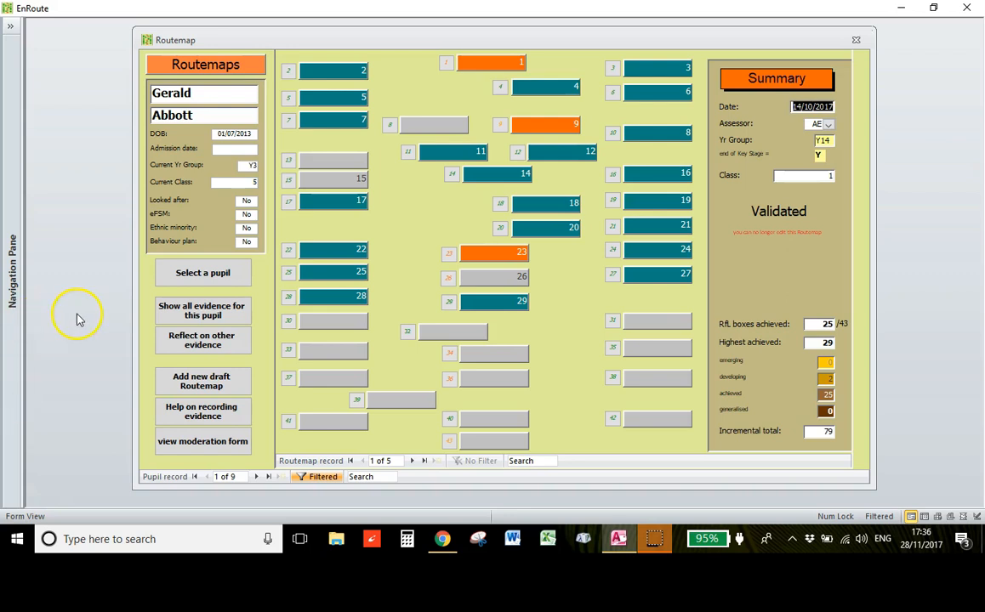
click(204, 275)
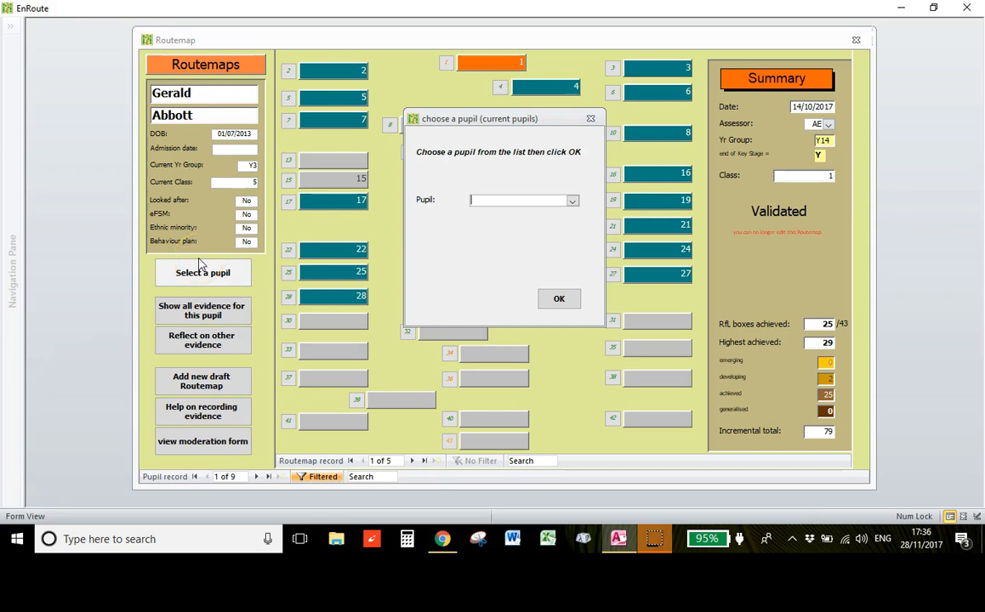
text(jack J)
click(559, 298)
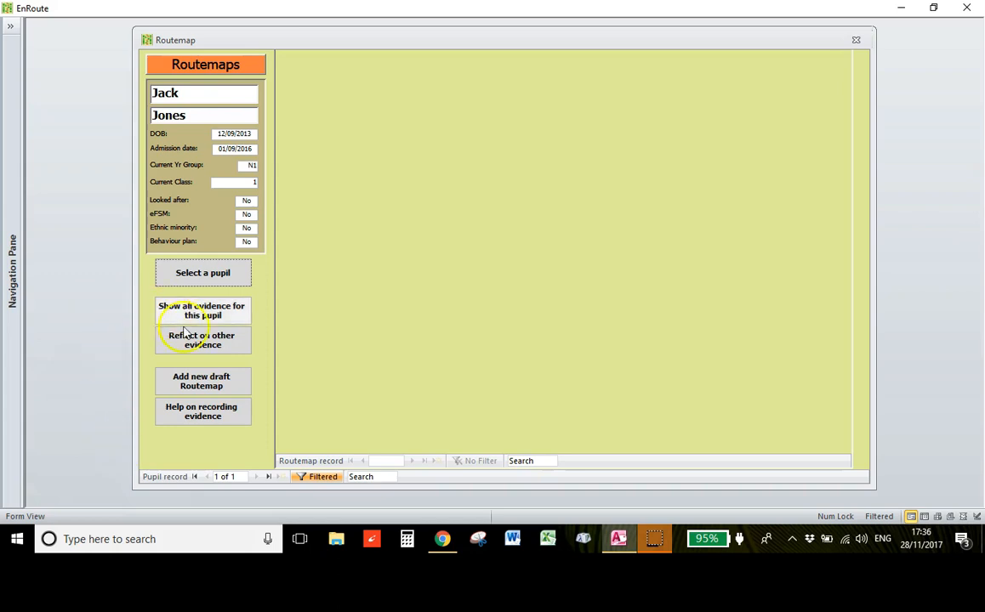
click(205, 384)
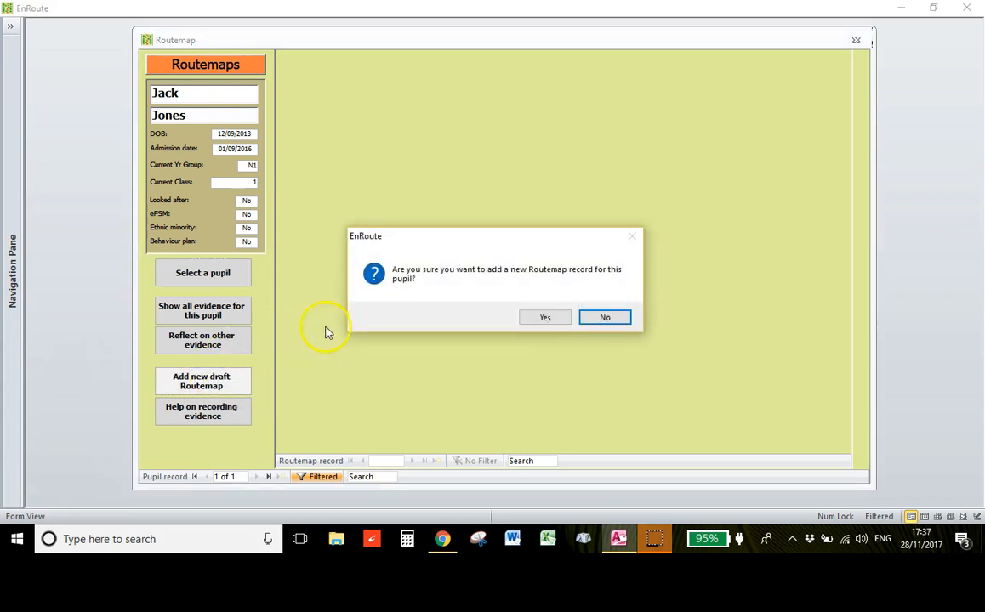
click(545, 319)
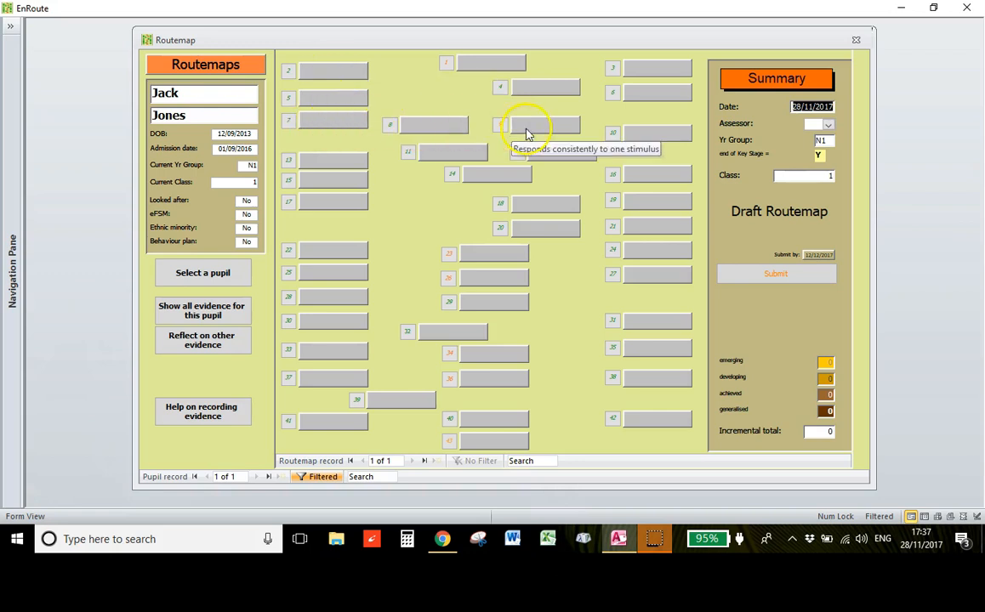
Open the evidence form for item 1, Notices stimuli, and set the first record's date to 16/09/2017.
click(446, 65)
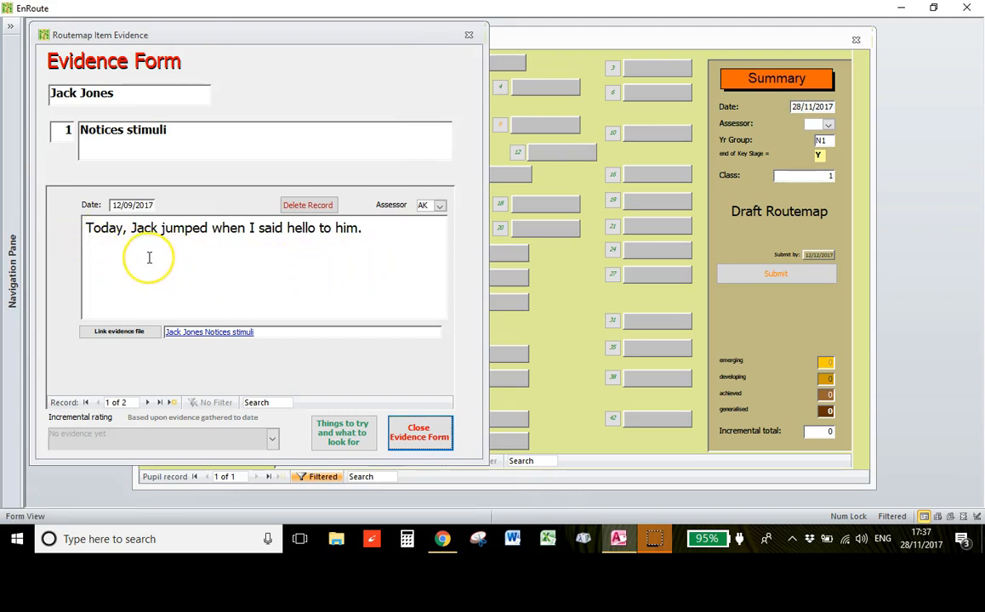
click(132, 204)
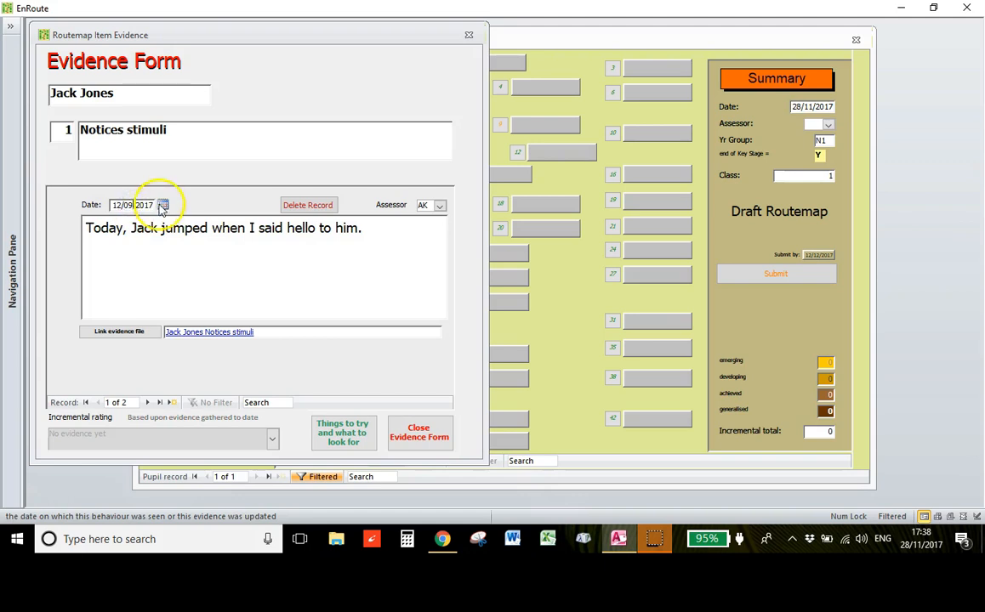
click(163, 206)
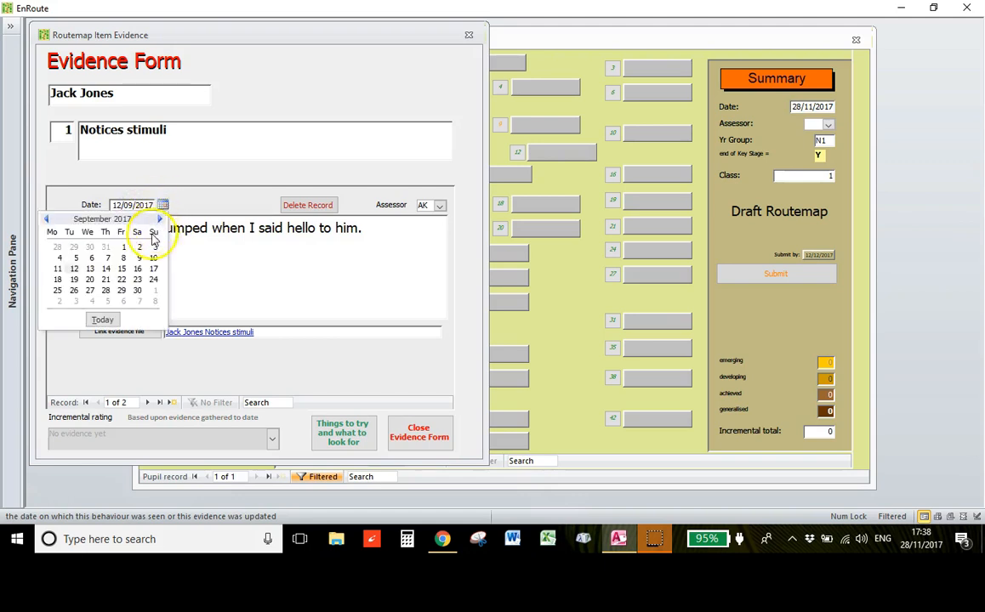
click(46, 220)
click(159, 220)
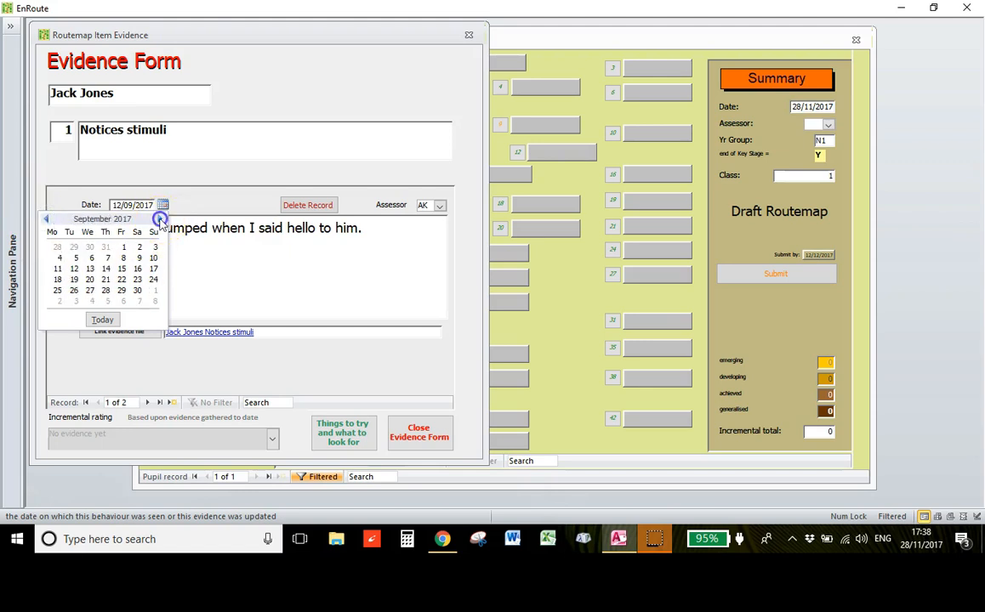
click(137, 269)
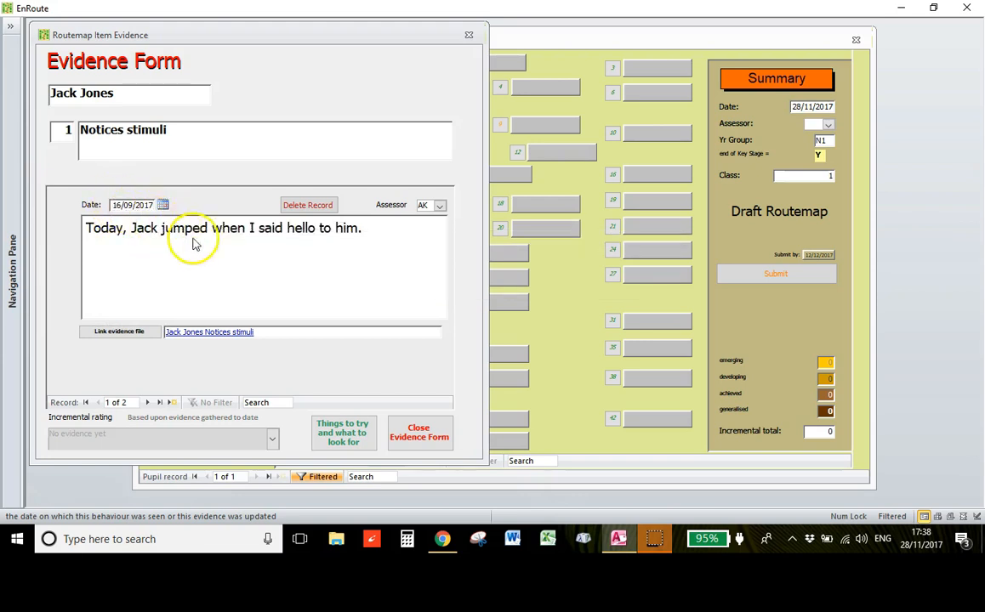
View the available assessors for this evidence record and open its currently linked evidence file.
click(440, 207)
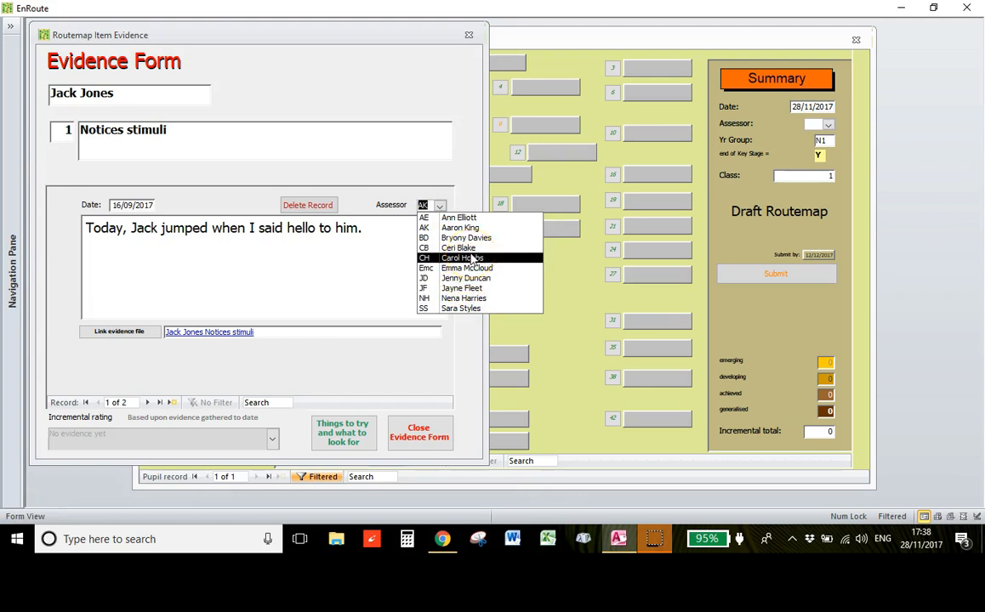
click(336, 247)
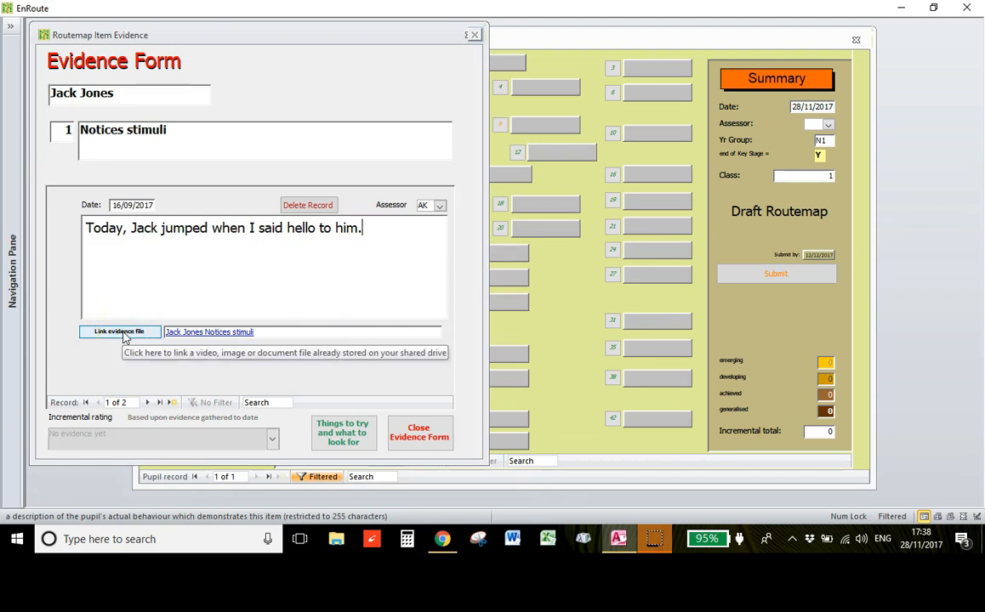
click(182, 334)
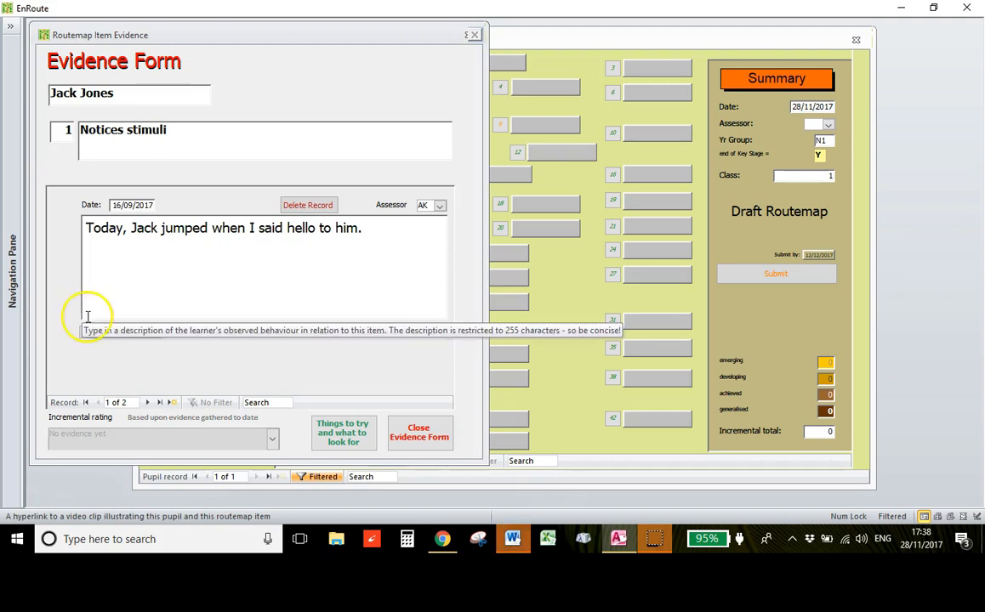
Link the file "A video clip" from the Documents folder to the first Notices stimuli evidence record.
click(123, 332)
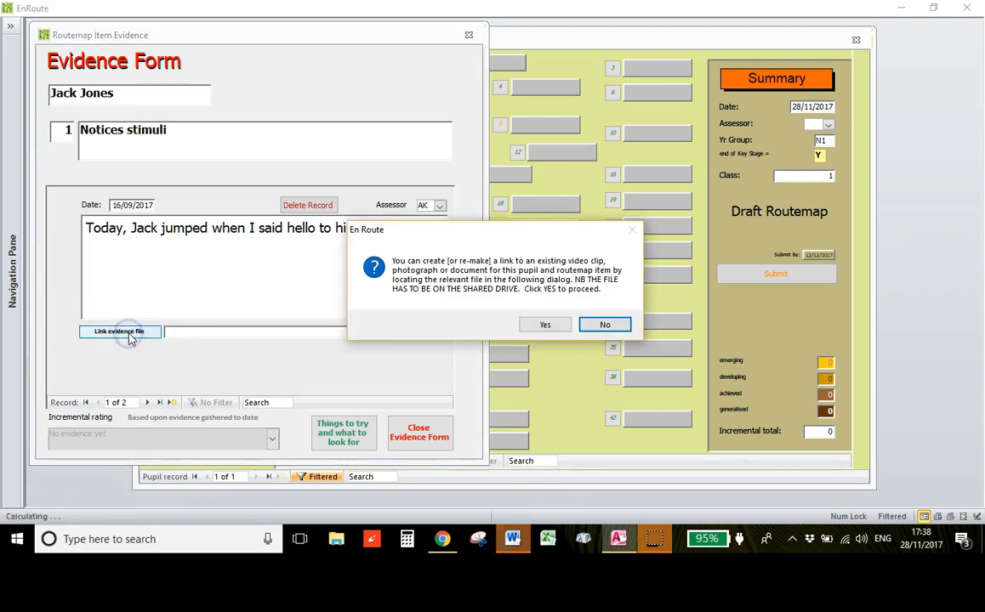
click(544, 326)
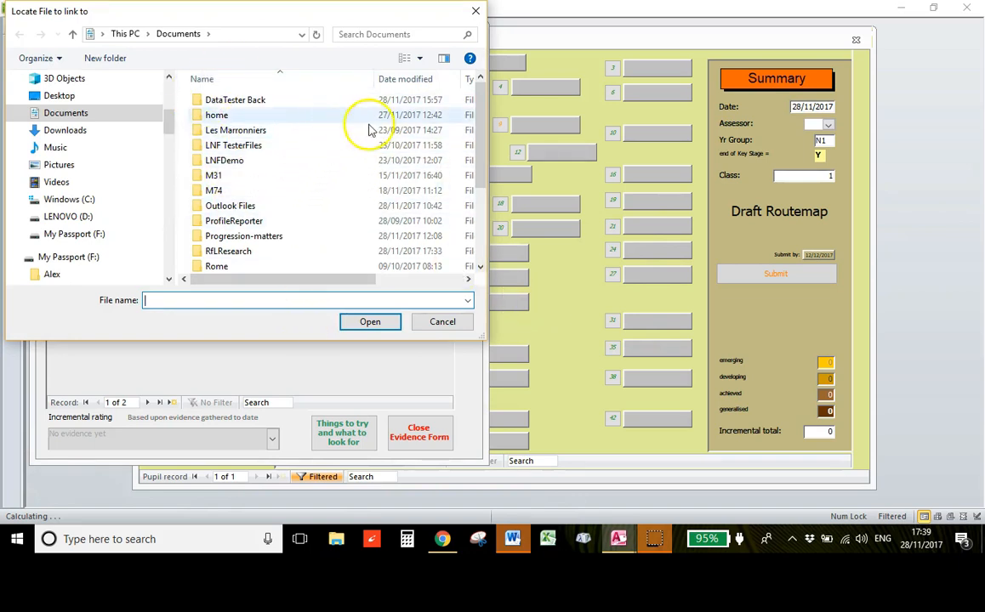
drag(483, 114, 492, 227)
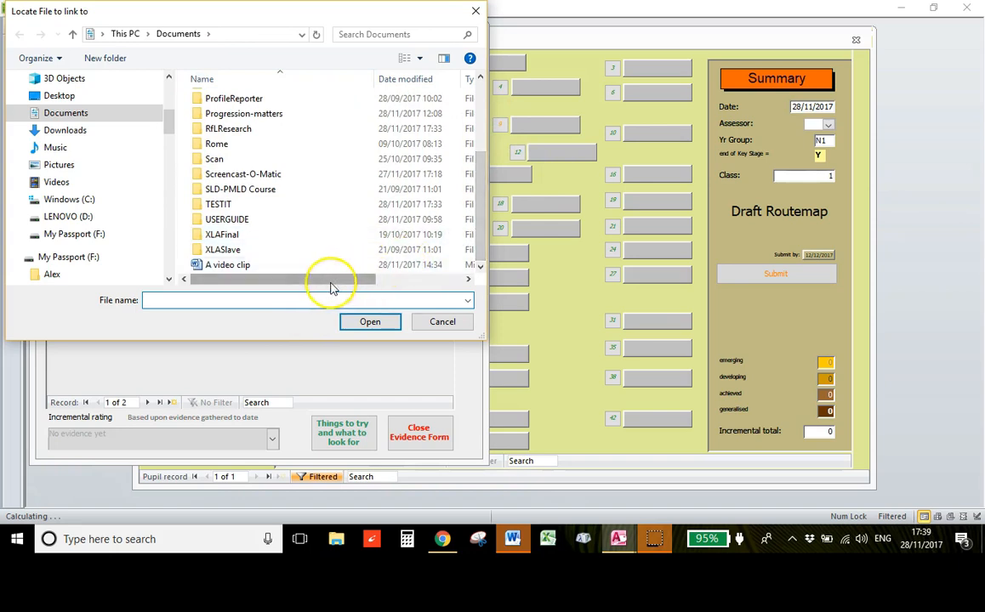
click(210, 266)
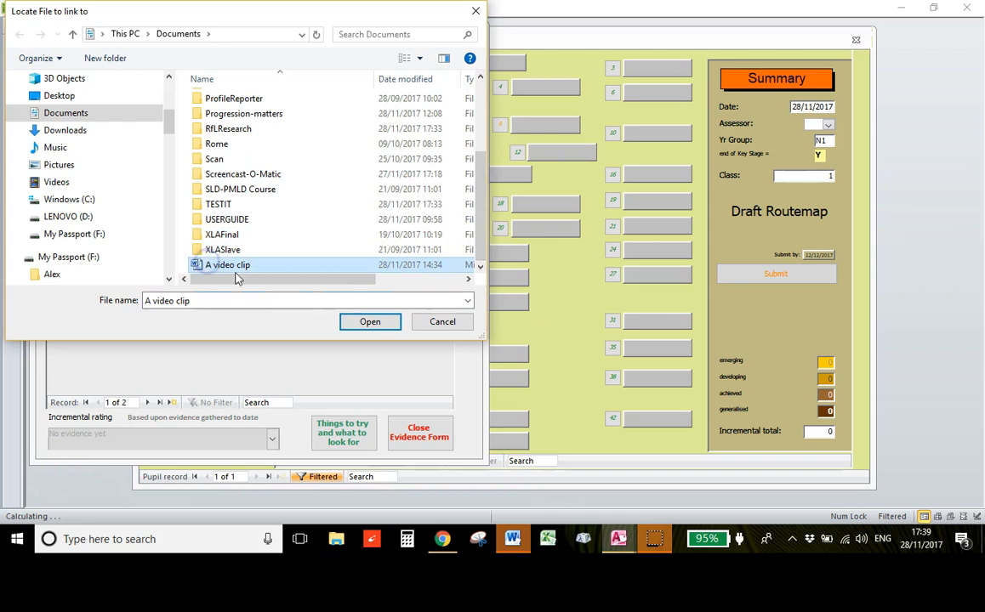
click(369, 323)
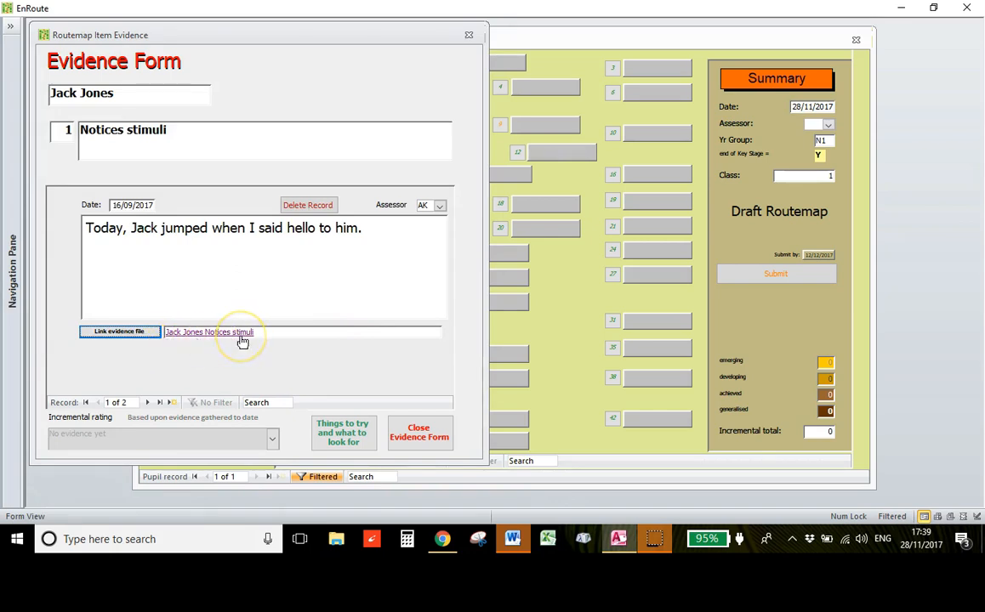
Open the newly linked evidence file to check it, and close the document again.
click(194, 333)
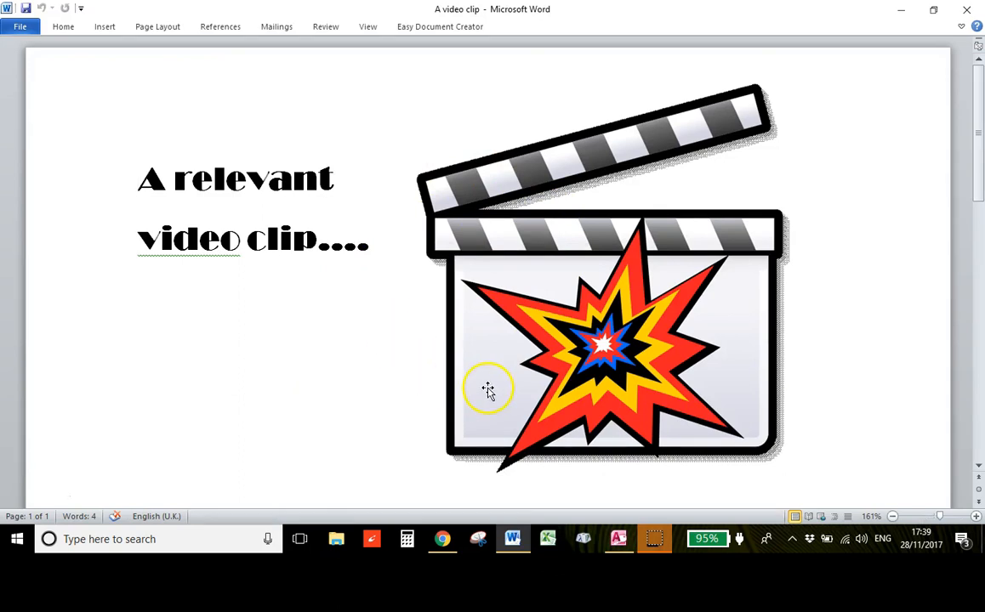
click(966, 12)
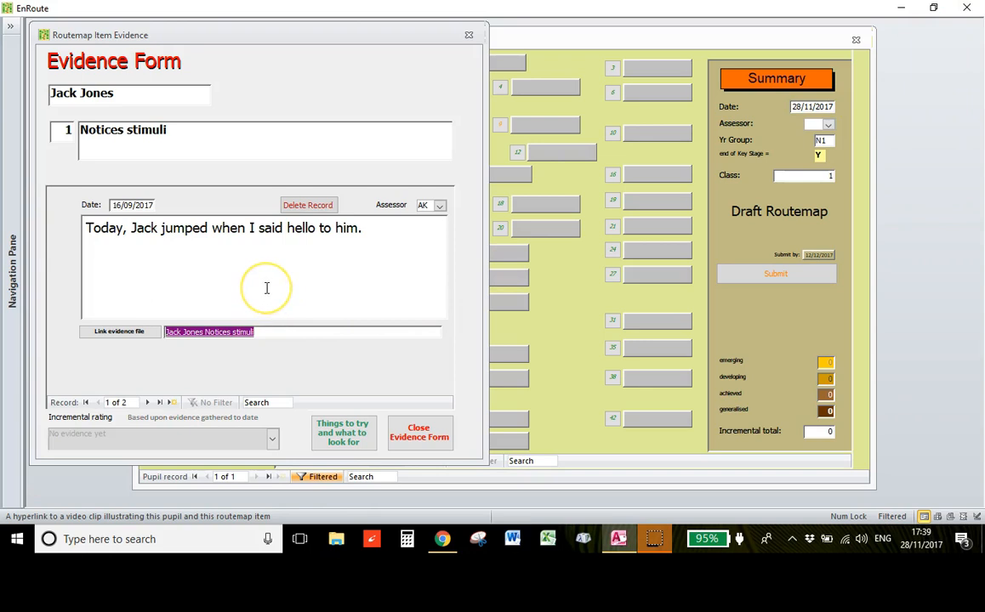
View the other evidence record for item 1 and its guidance on things to try and look for, and close the evidence form.
click(147, 403)
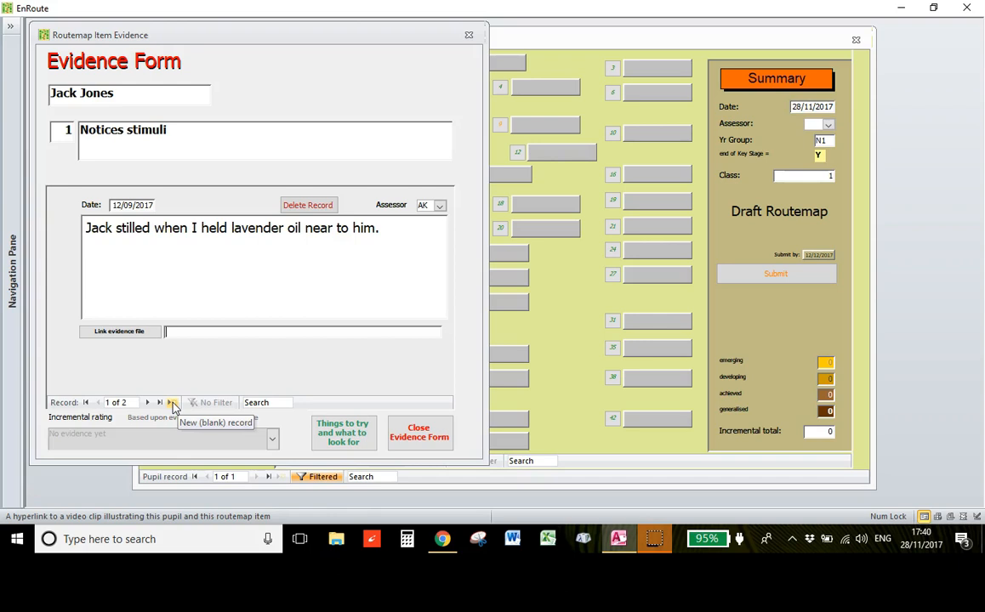
click(345, 436)
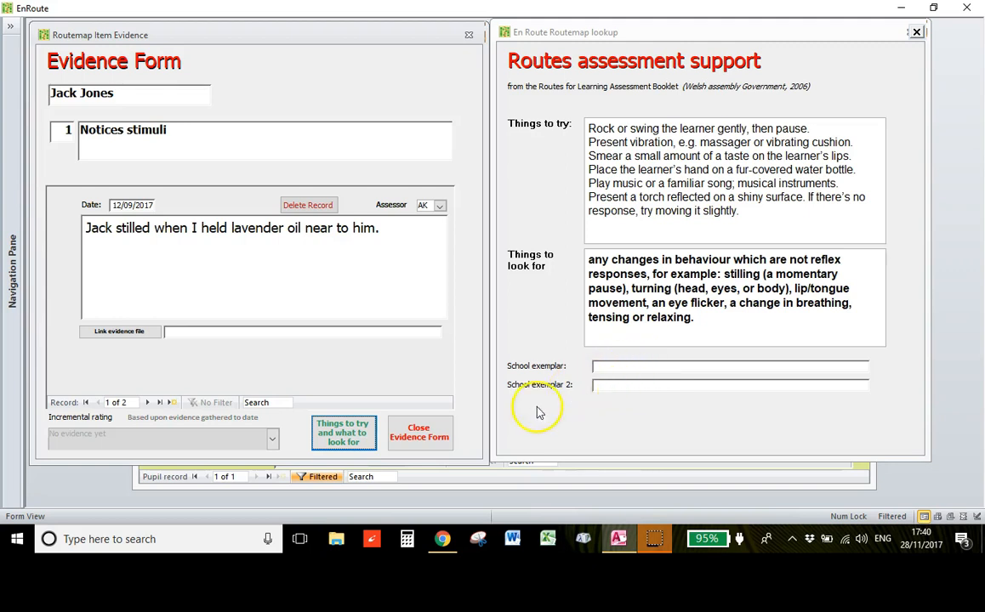
click(421, 437)
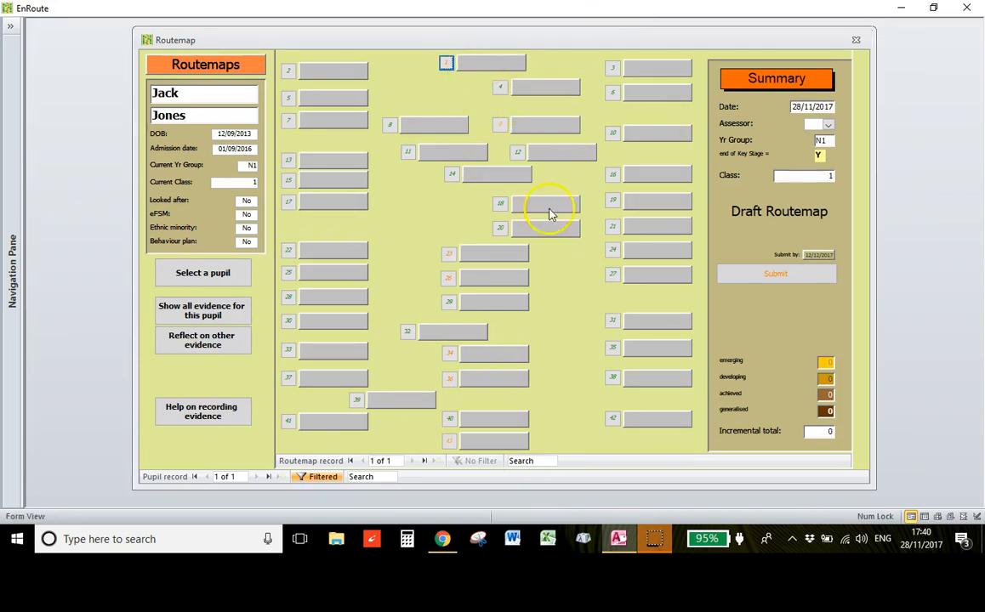
Reopen the evidence form for item 1, set its incremental rating to achieved and close the form.
click(445, 65)
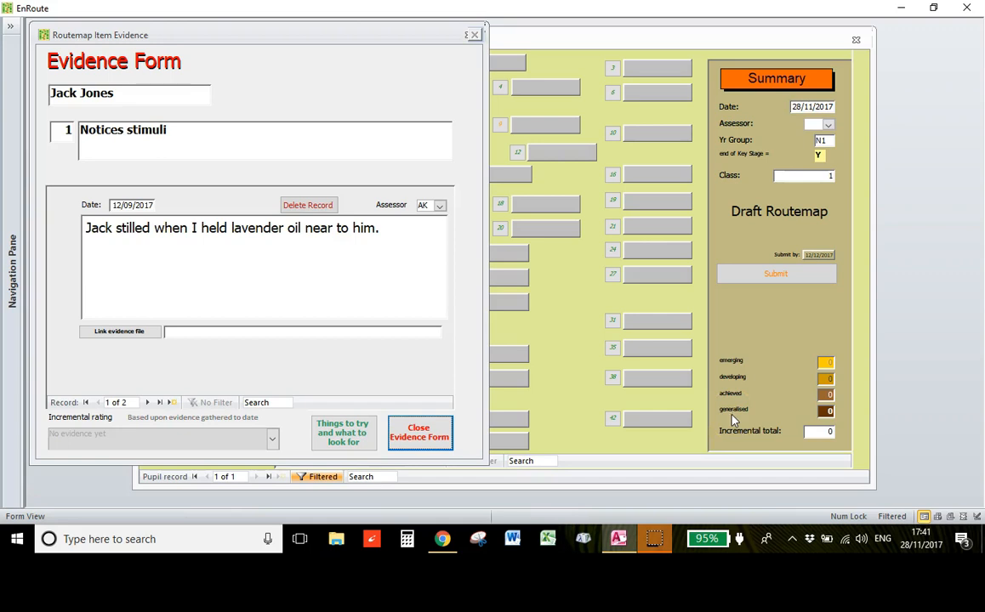
click(272, 438)
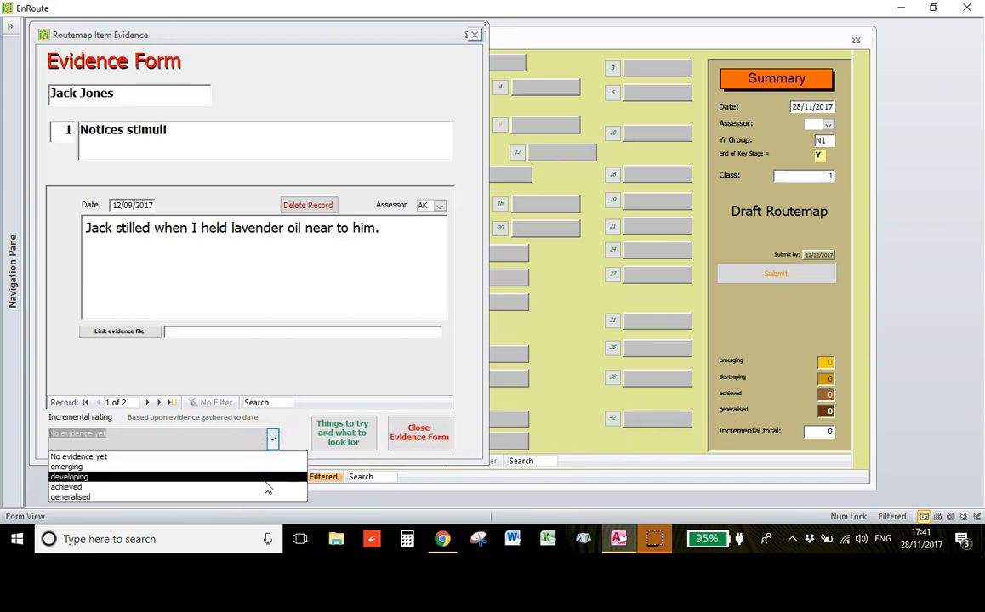
click(263, 486)
click(237, 437)
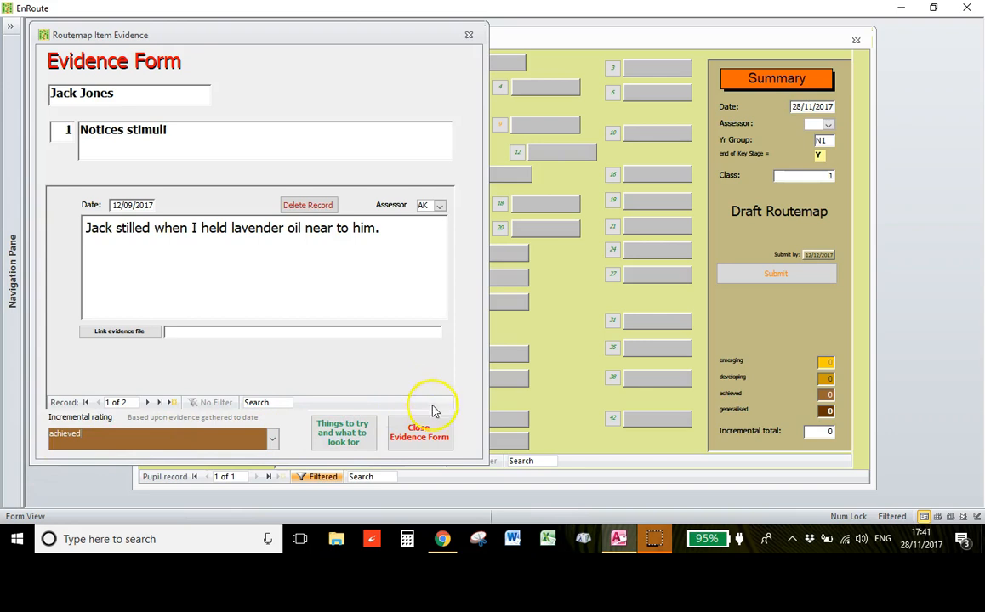
click(421, 433)
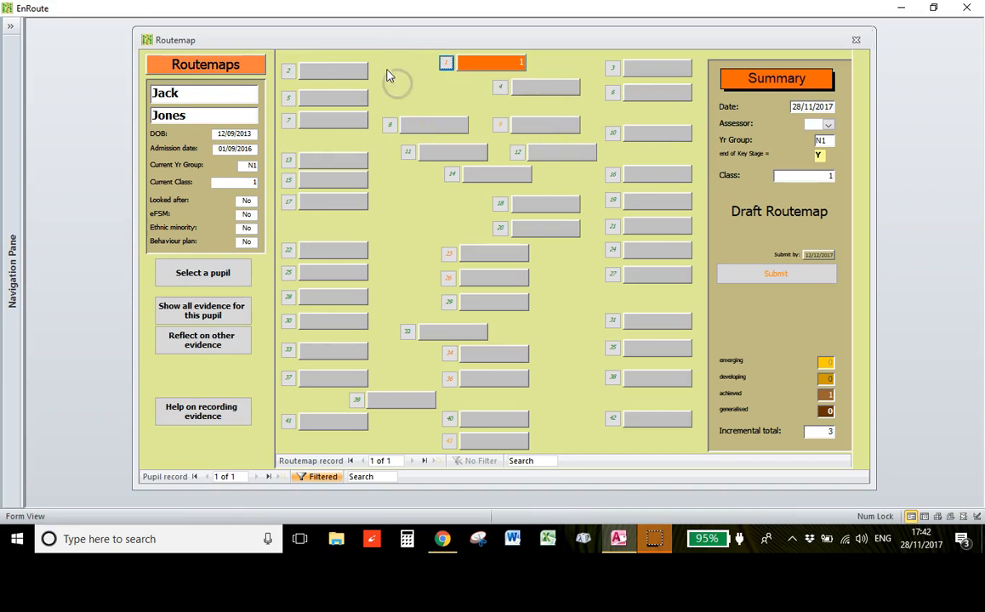
For item 2, Reacts to close contact with familiar adult, set the assessor to AK and replace the evidence description with "evidence".
click(288, 73)
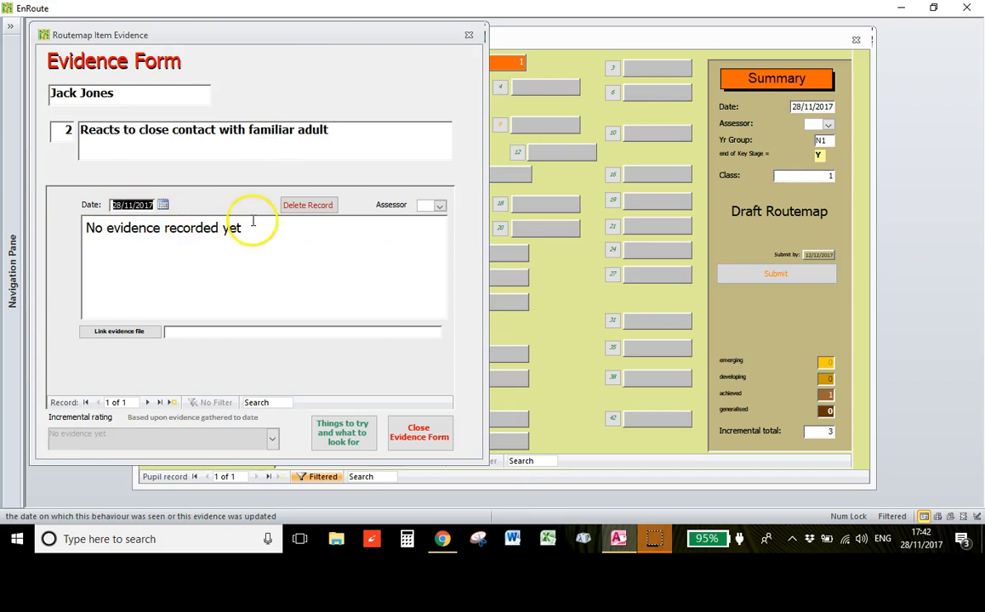
click(439, 207)
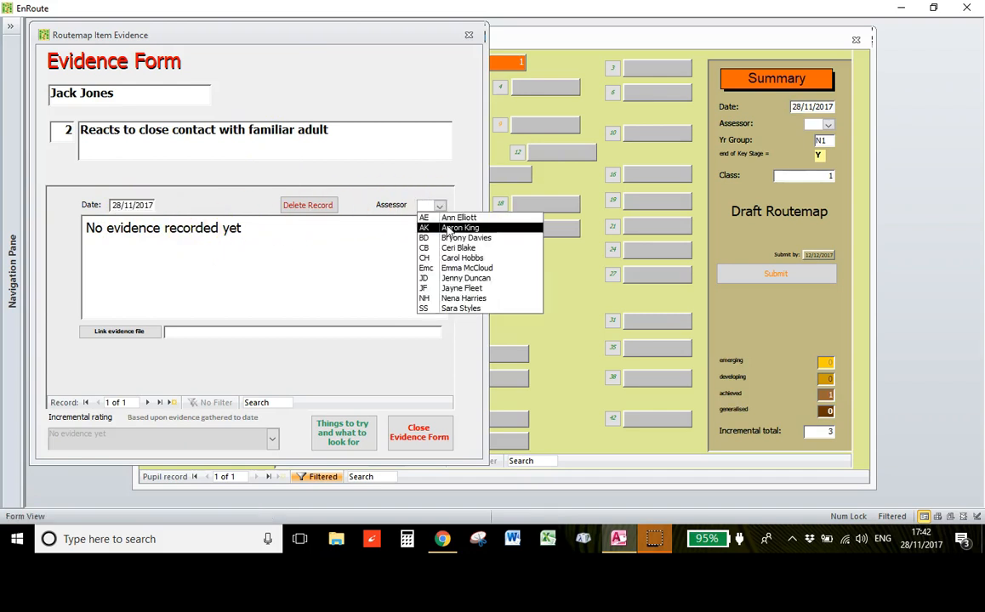
click(447, 226)
drag(246, 227, 68, 221)
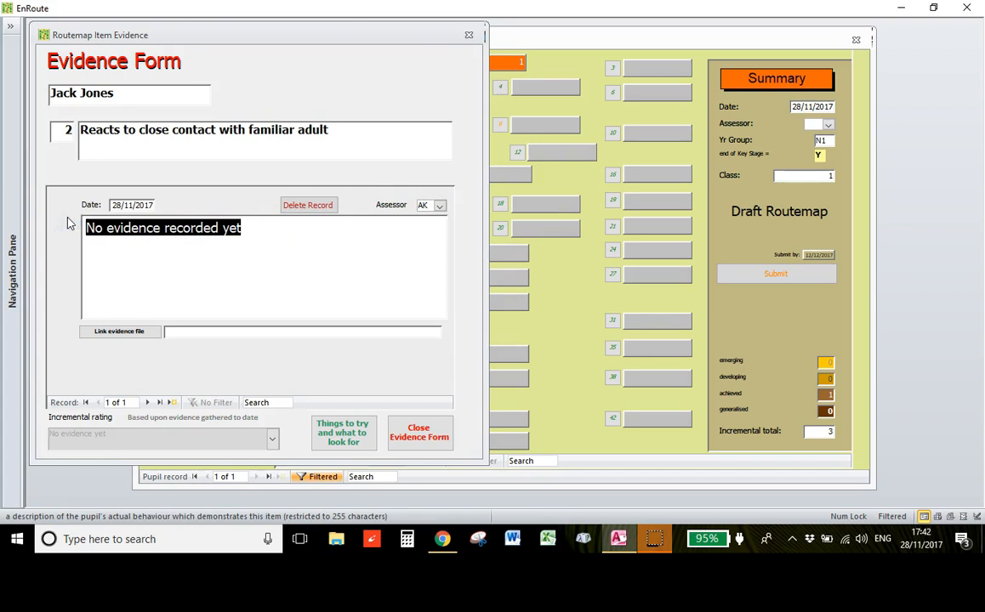
text(evid)
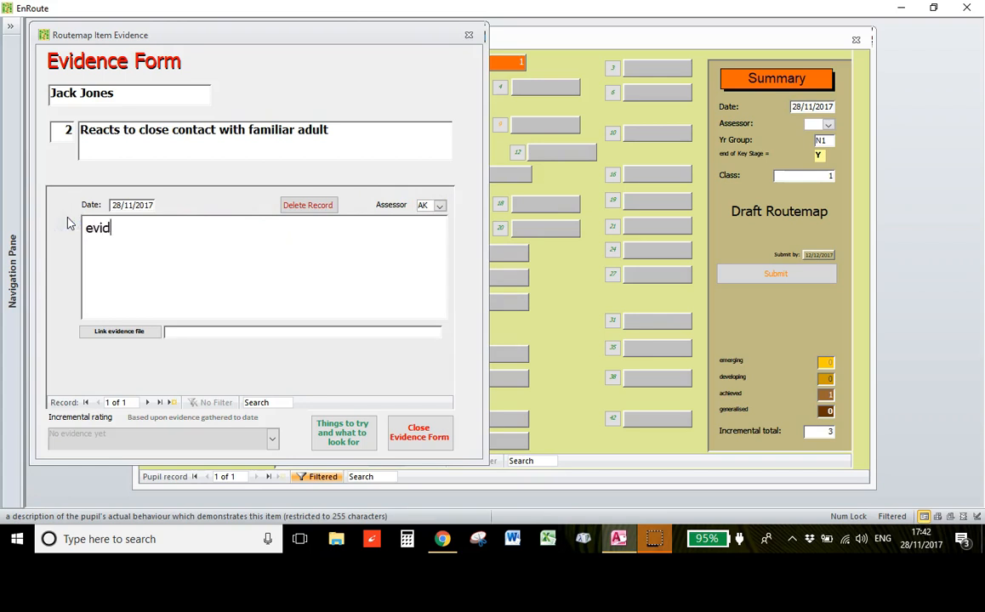
text(ence)
click(170, 506)
Show the assessment guidance for item 2 and set its incremental rating to developing.
click(329, 437)
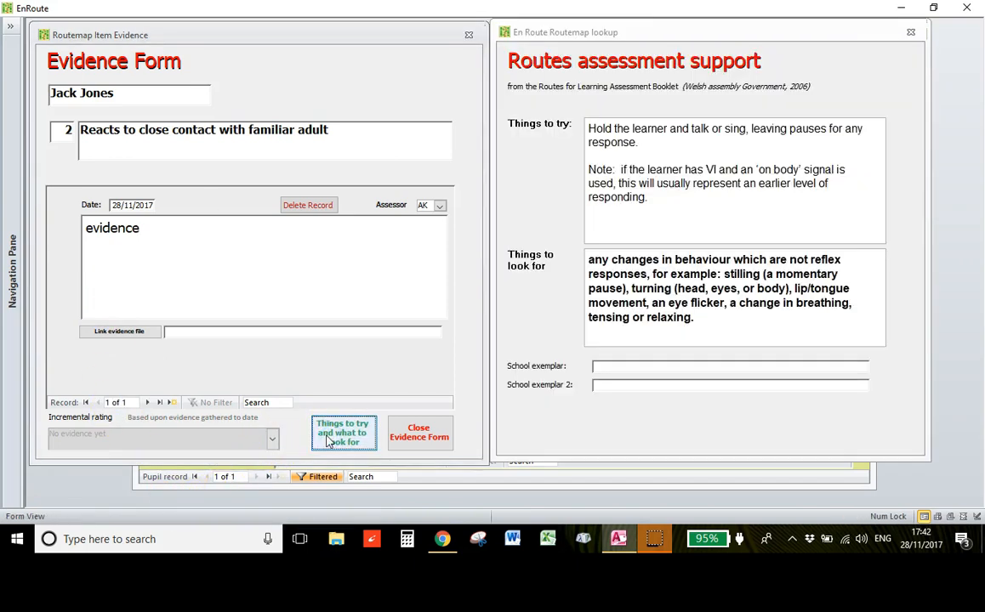
click(271, 444)
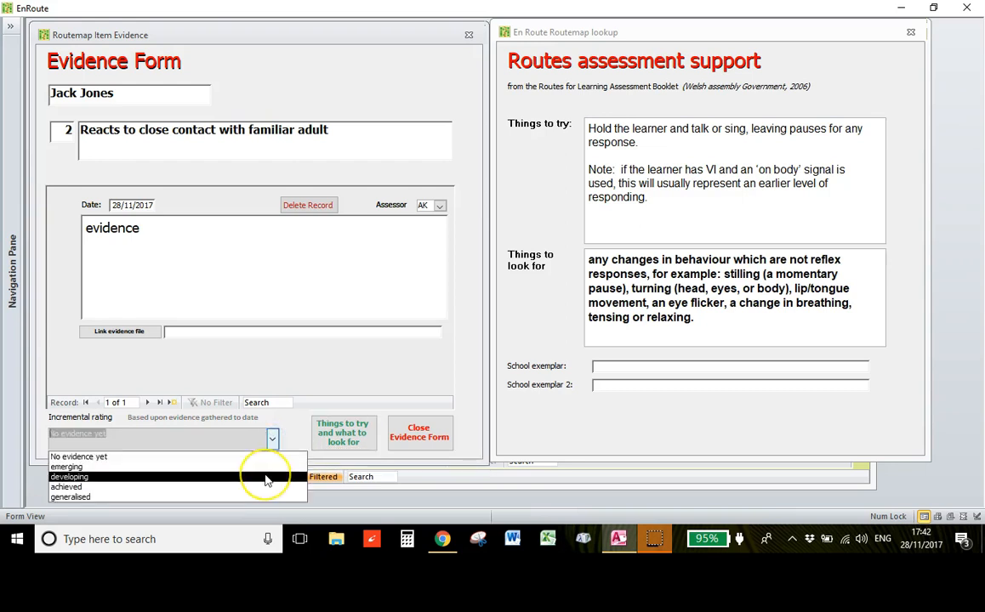
click(265, 479)
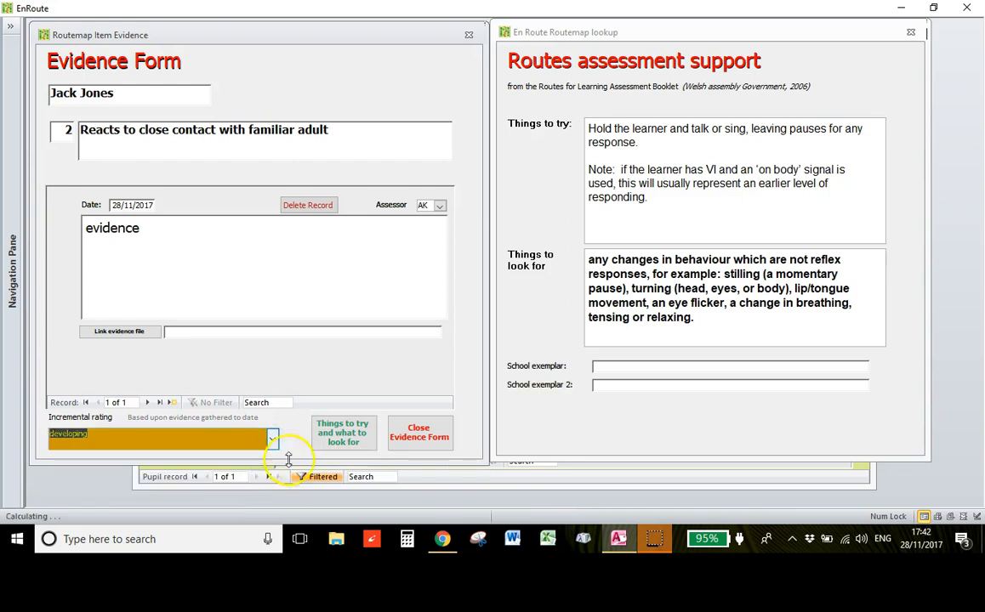
click(233, 445)
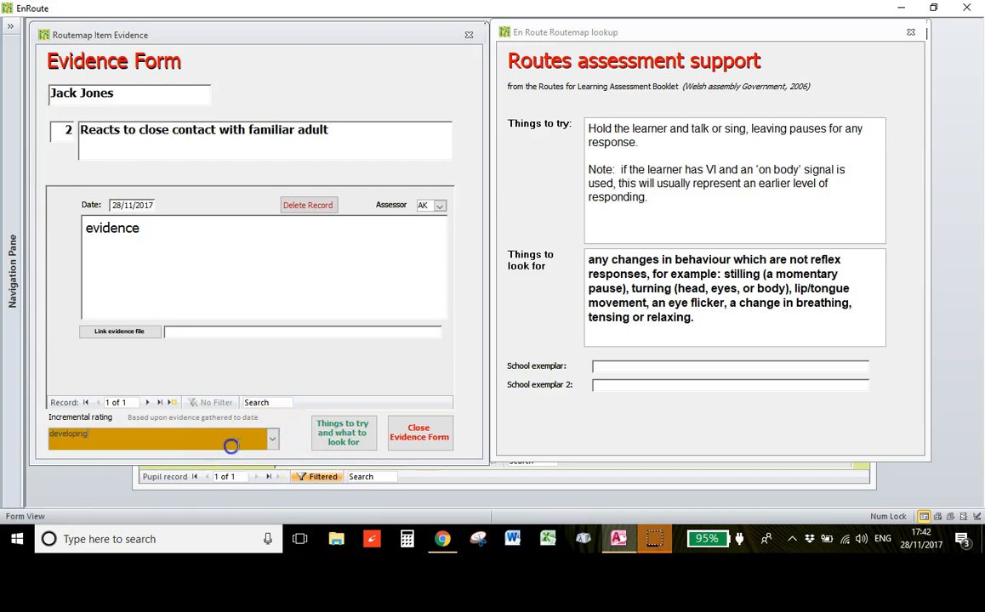
Close the evidence form for item 2 and show the summary of all evidence recorded for this pupil.
click(412, 435)
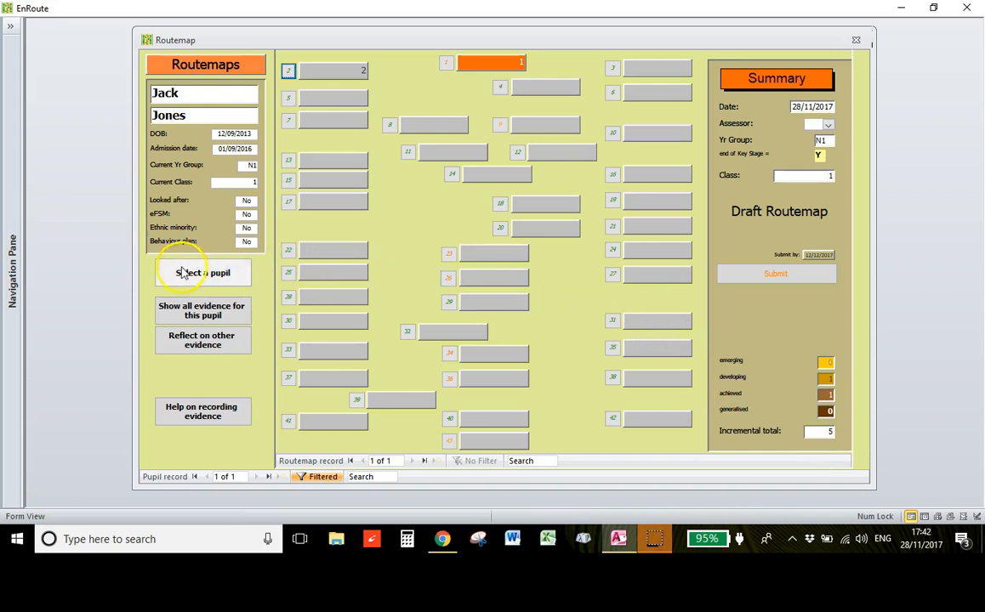
click(167, 318)
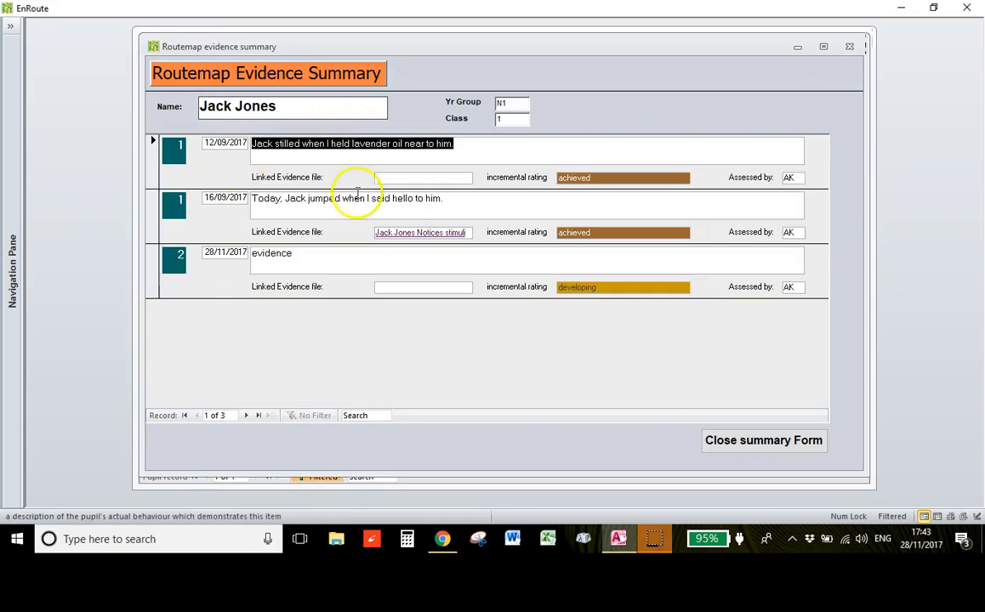
click(358, 155)
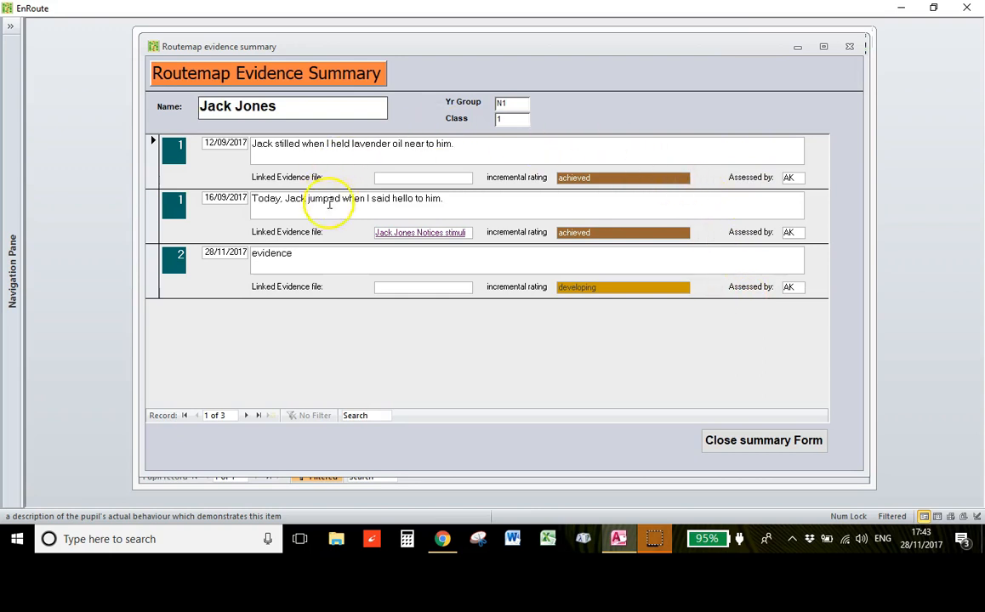
View the evidence file linked to the 16/09/2017 record, close it and close the evidence summary.
click(392, 233)
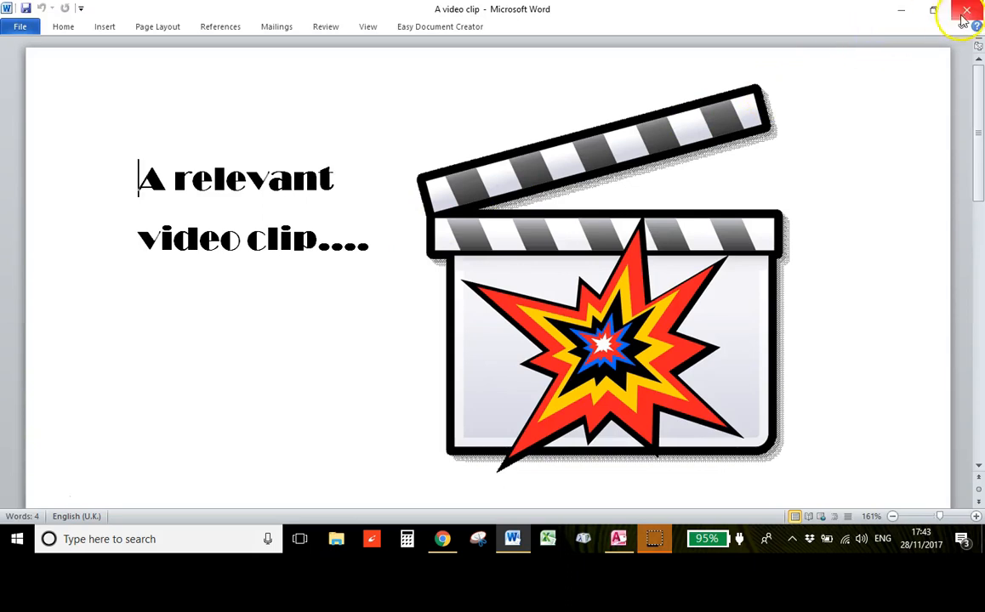
click(963, 11)
click(766, 442)
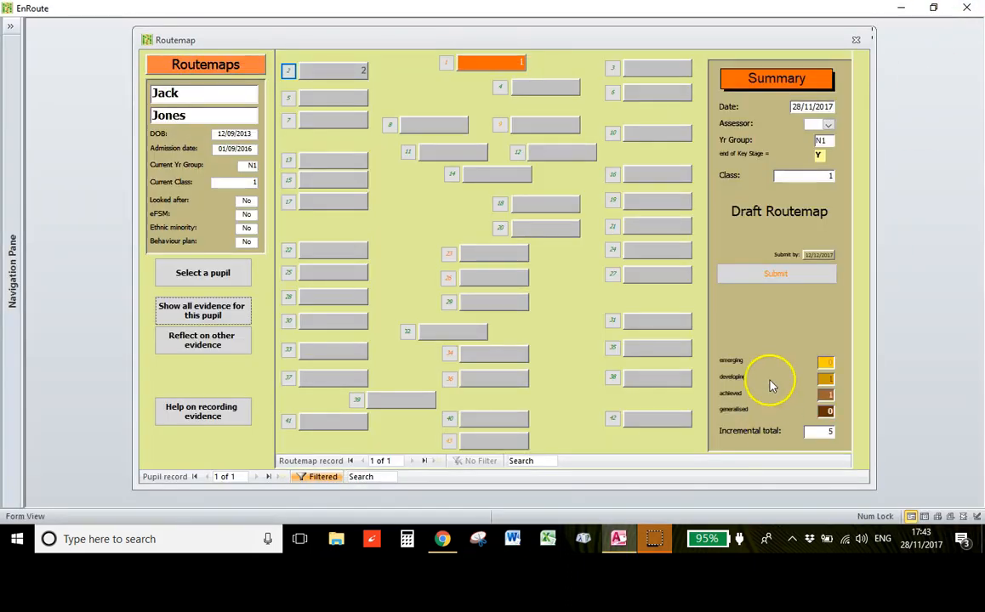
View the help on recording evidence and close it.
click(164, 423)
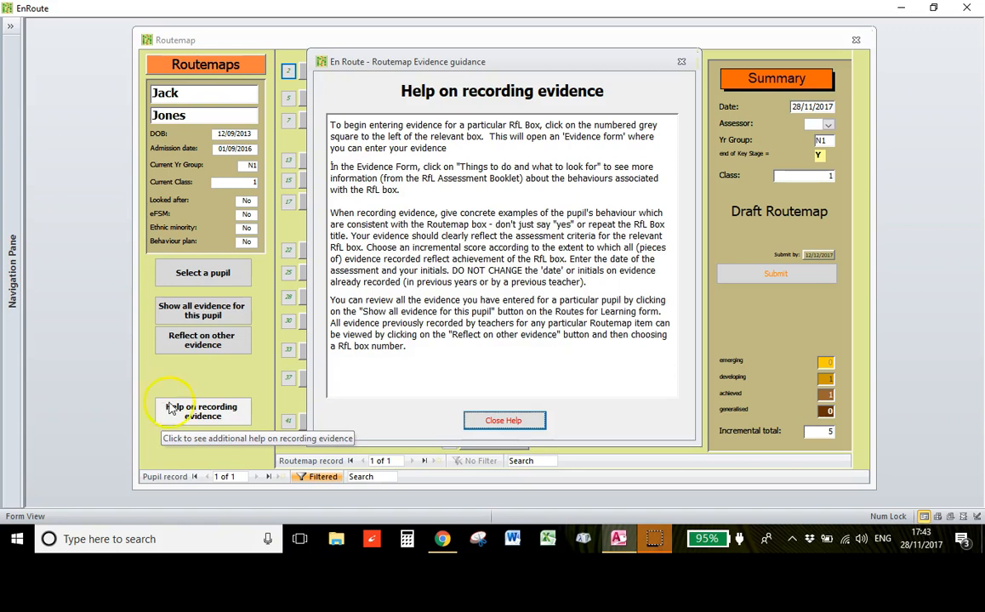
click(500, 423)
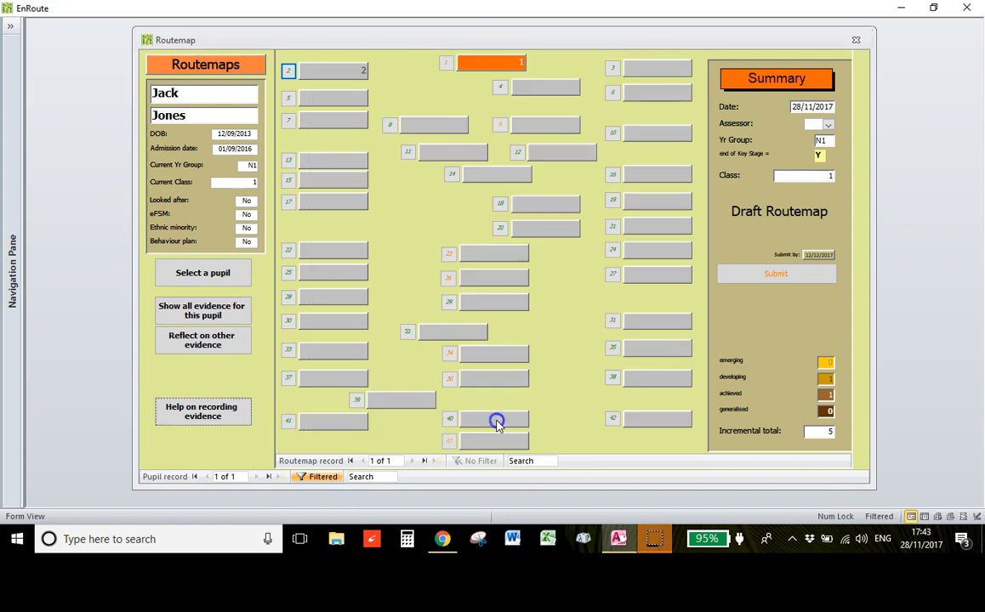
Reflect on other evidence for RfL box 1, Notices stimuli, reading the pupils' records through to the last one, and close the comparison.
click(168, 348)
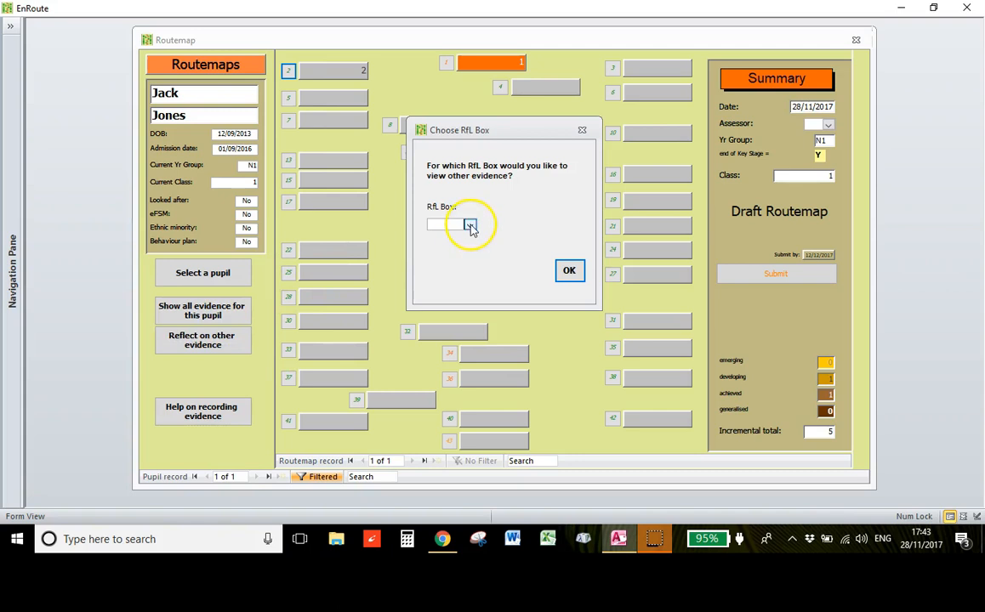
click(469, 224)
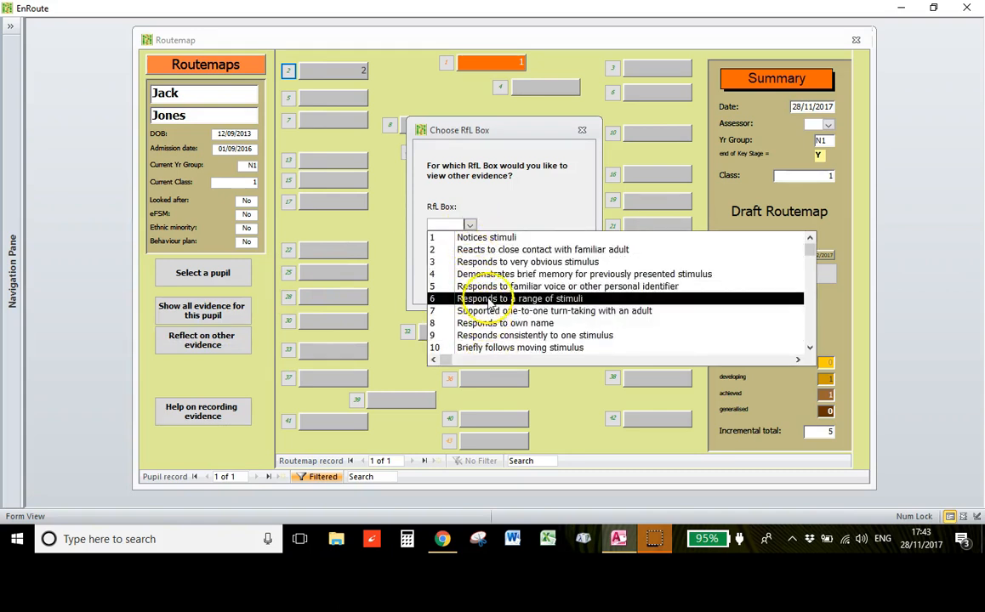
click(493, 240)
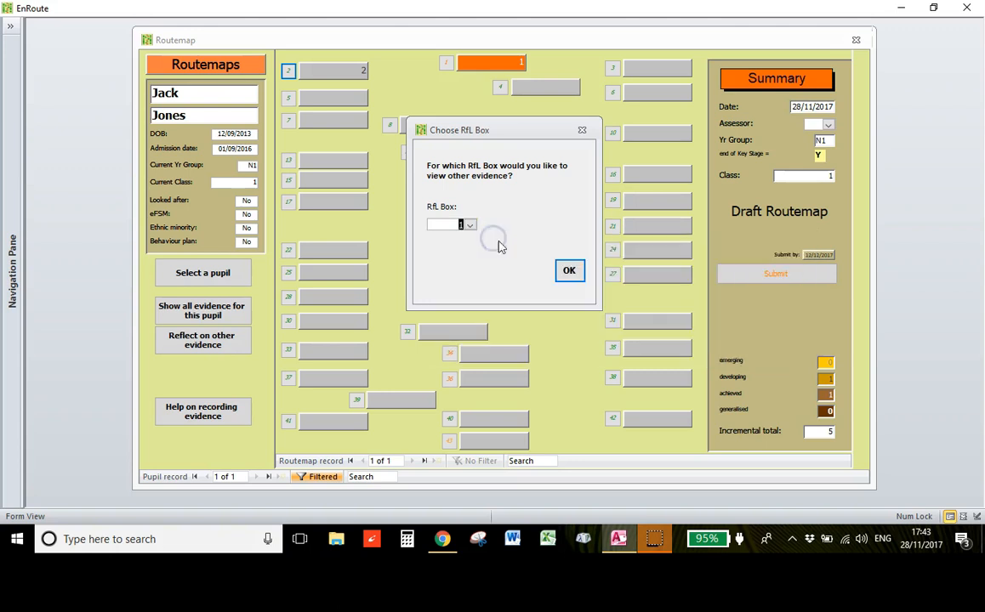
click(568, 273)
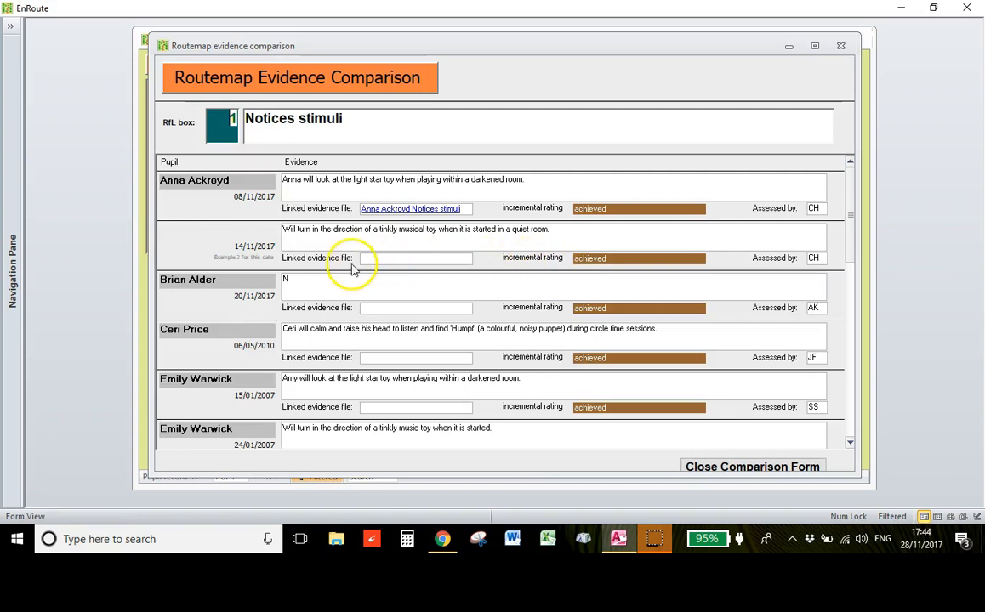
scroll(599, 299, down, 3)
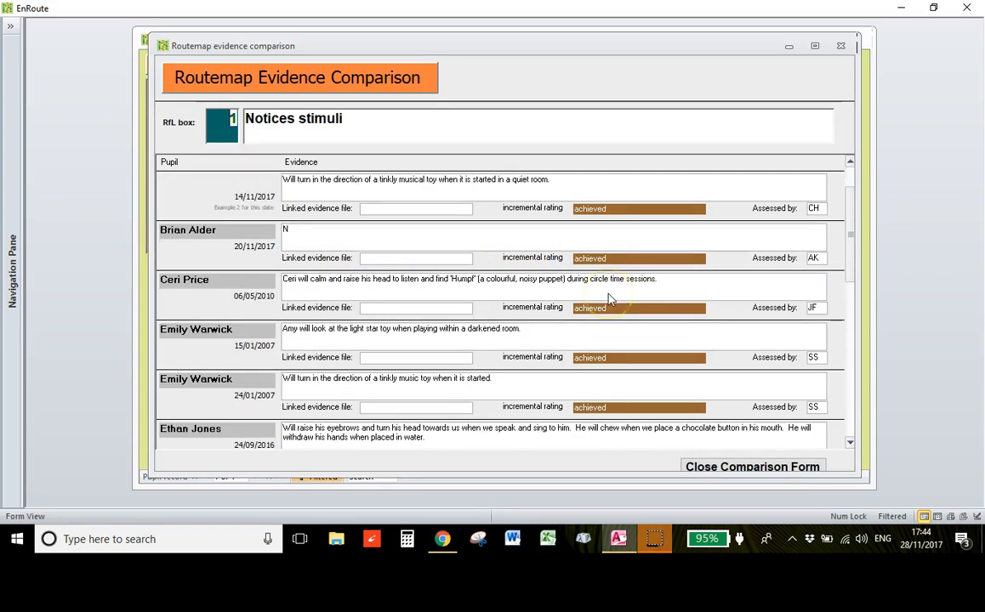
scroll(607, 299, down, 2)
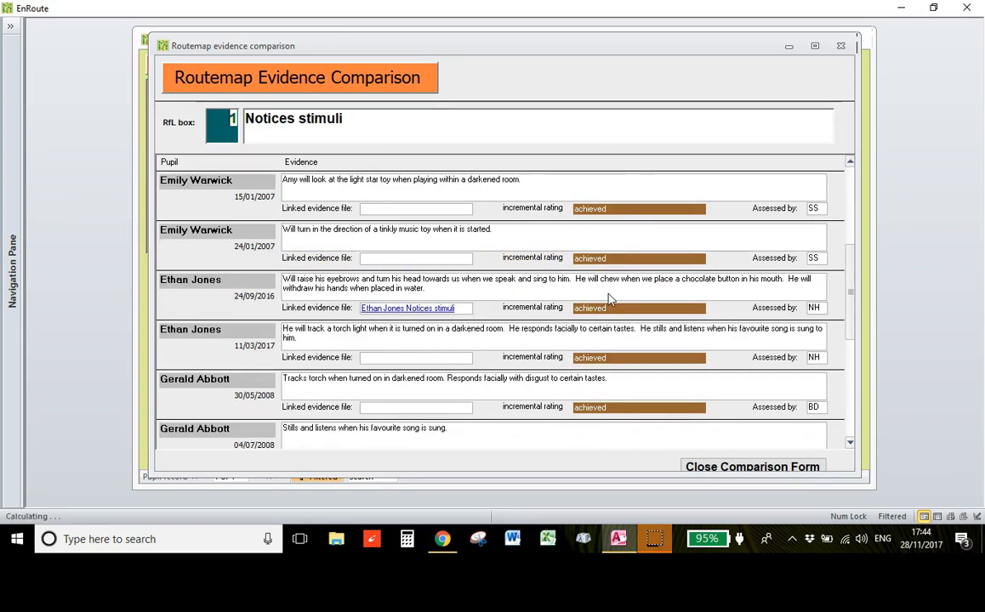
scroll(608, 299, down, 1)
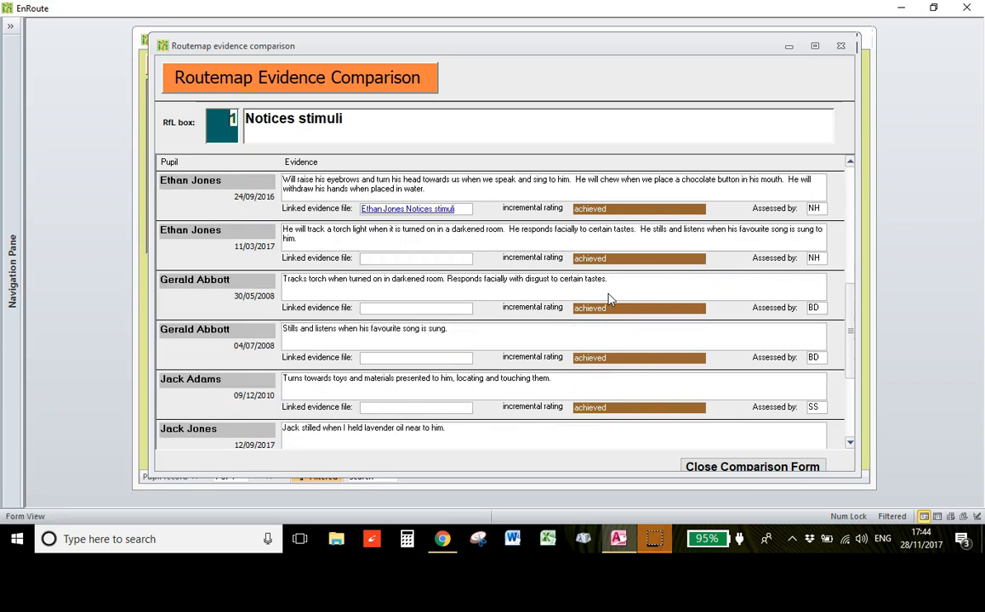
scroll(608, 299, down, 1)
scroll(608, 299, down, 3)
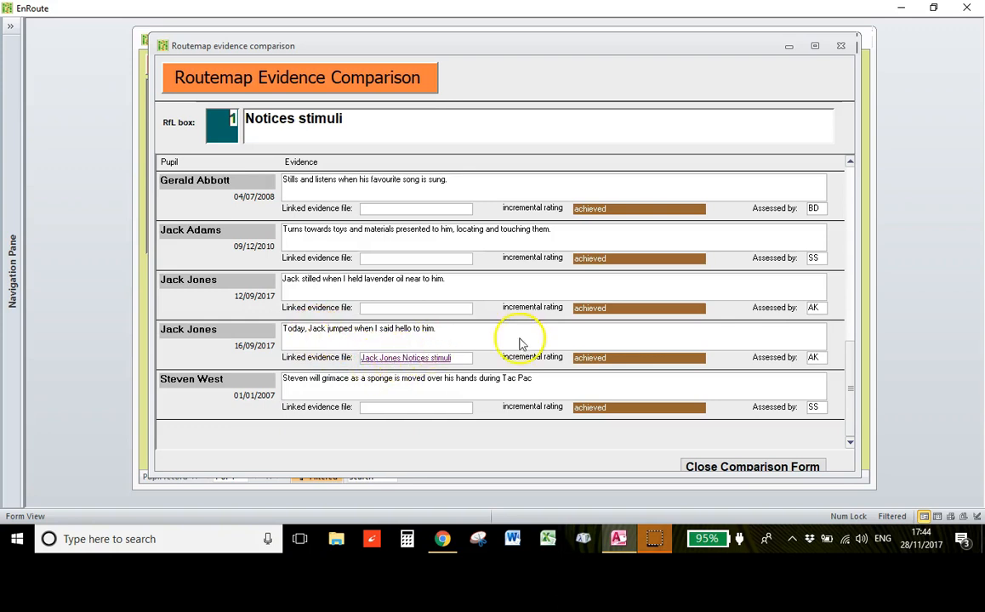
click(748, 469)
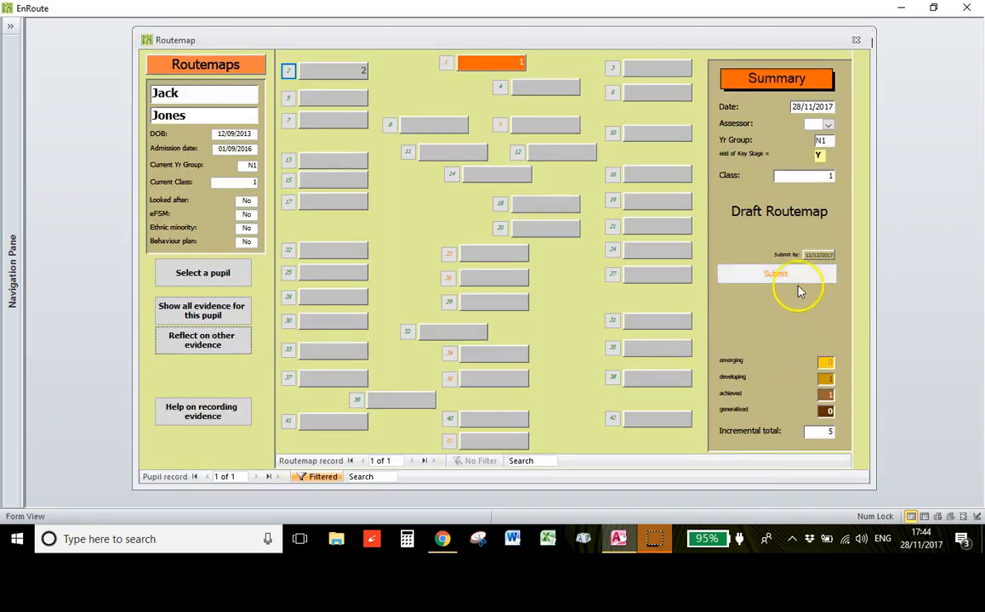
Close the pupil's Routemap and return from the assessment tools to the main menu.
click(856, 40)
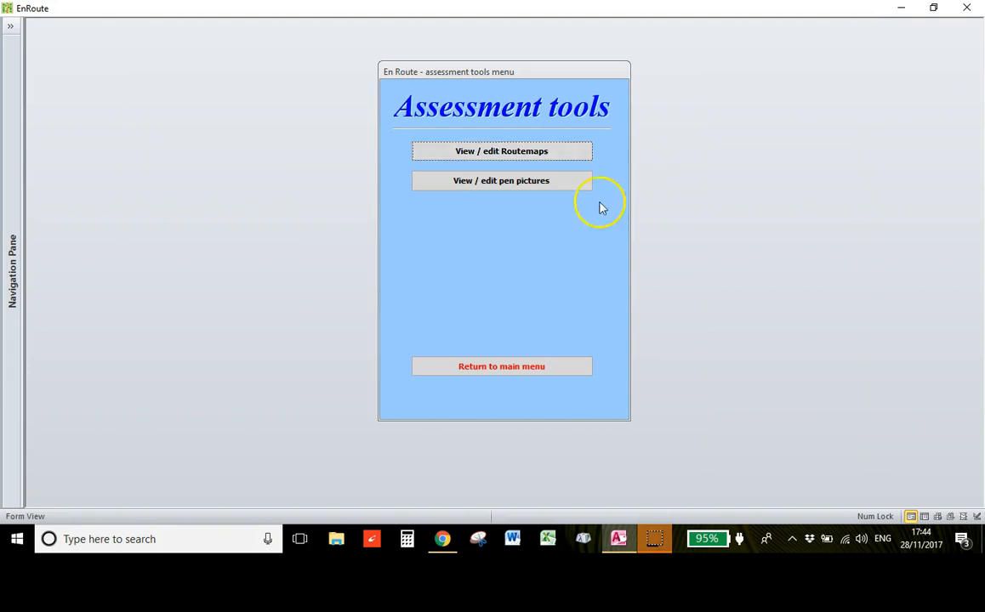
click(490, 366)
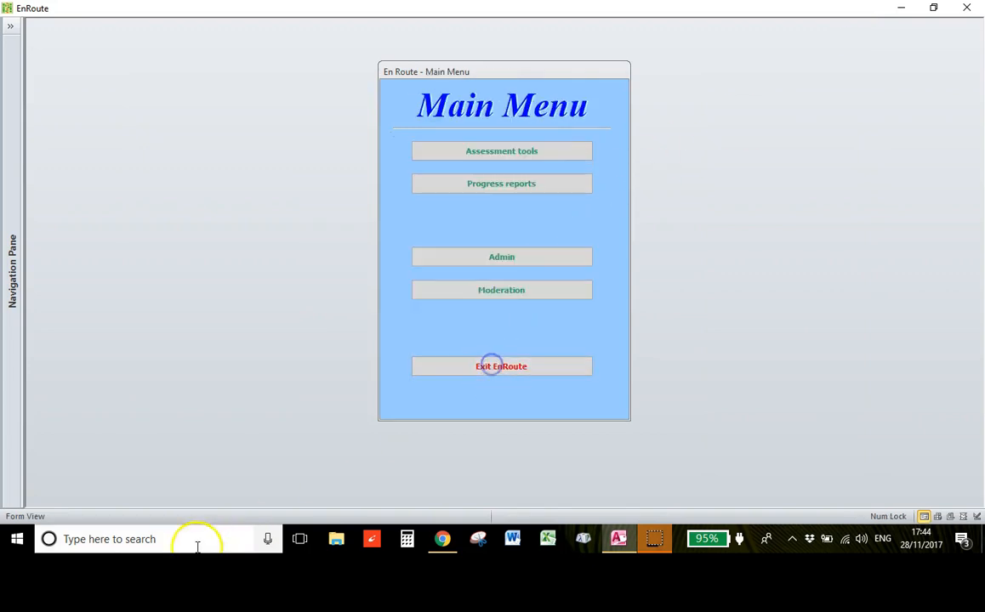